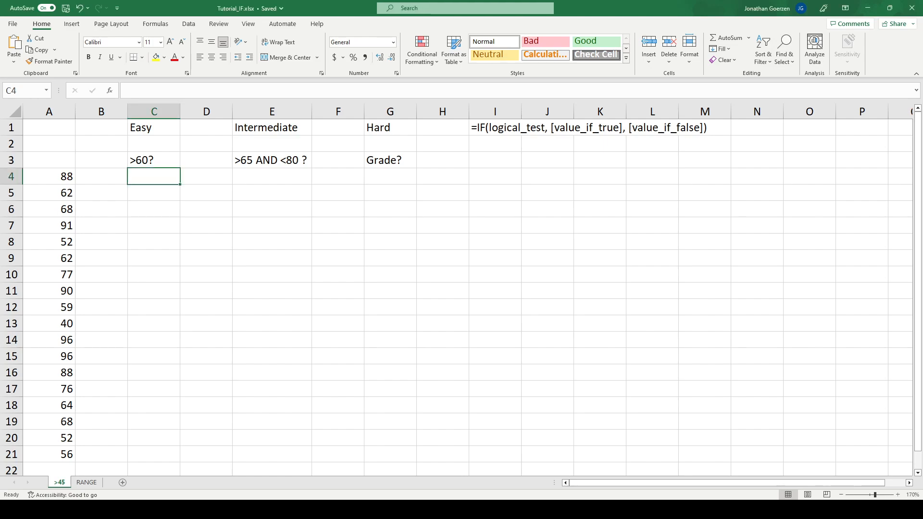
click(485, 129)
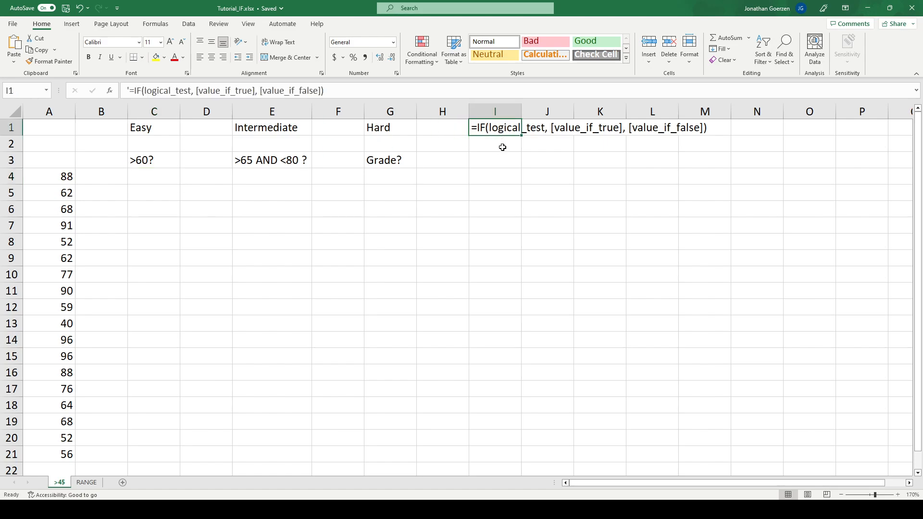
click(493, 148)
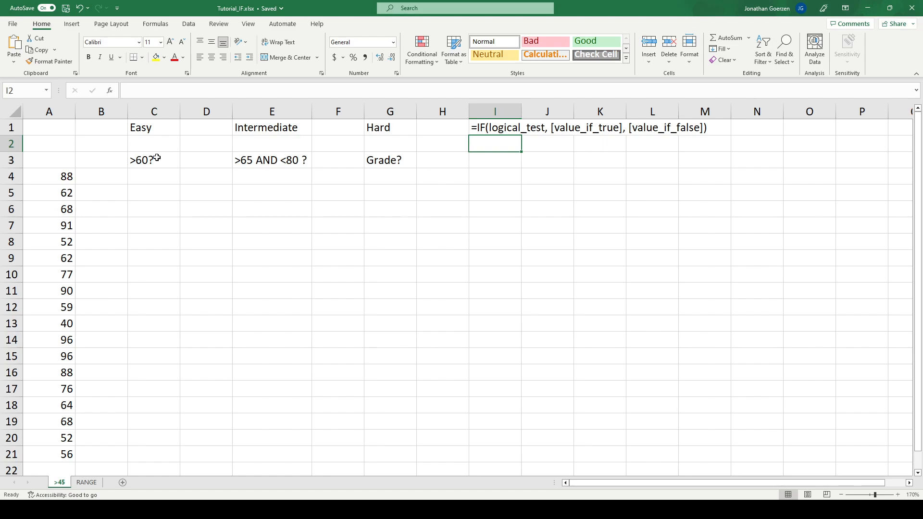
click(64, 175)
drag(64, 175, 58, 454)
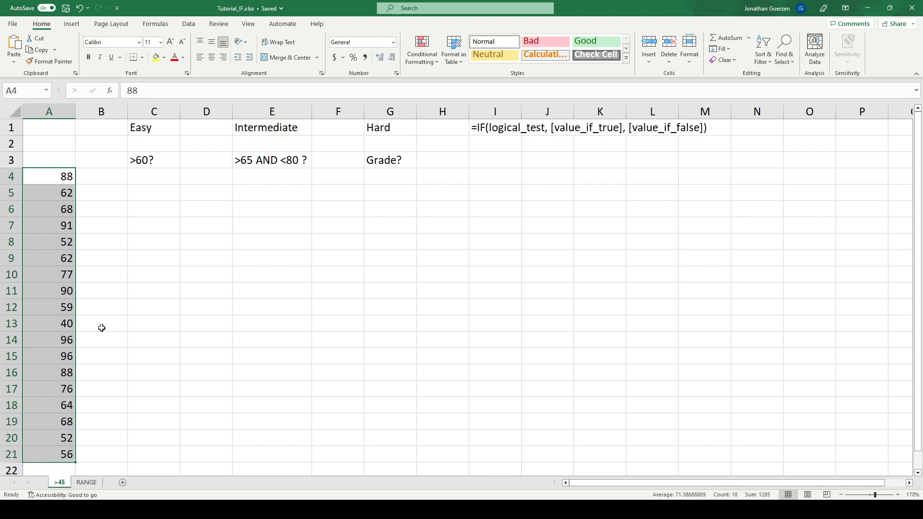
Enter the formula =IF(A4>60, TRUE, FALSE) in cell C4
click(153, 177)
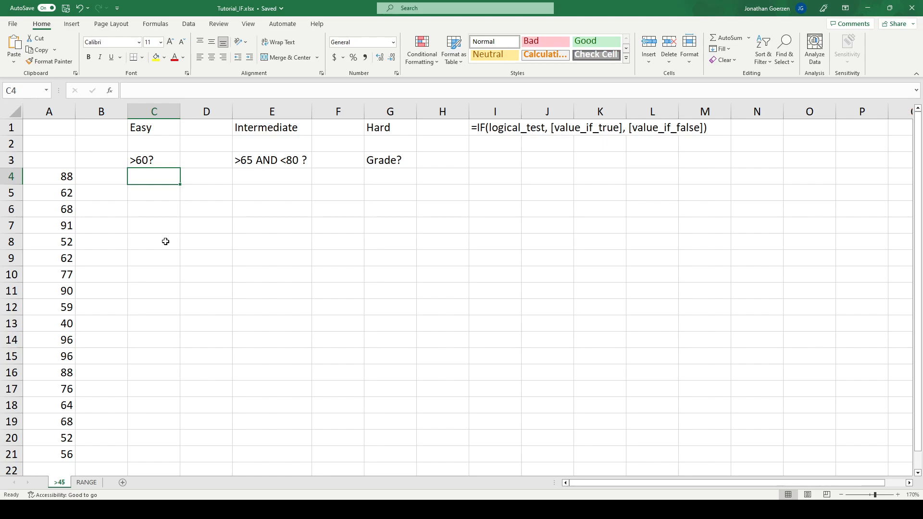
text(=IF)
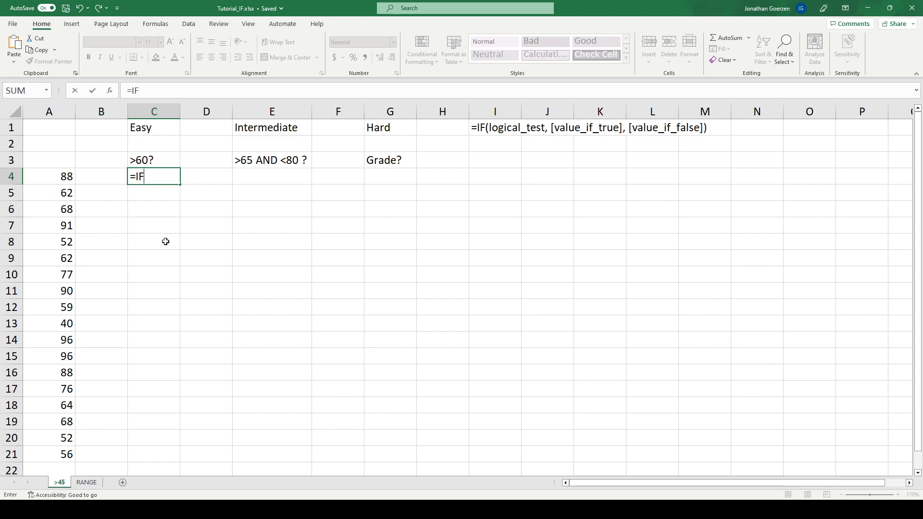
text(()
click(45, 177)
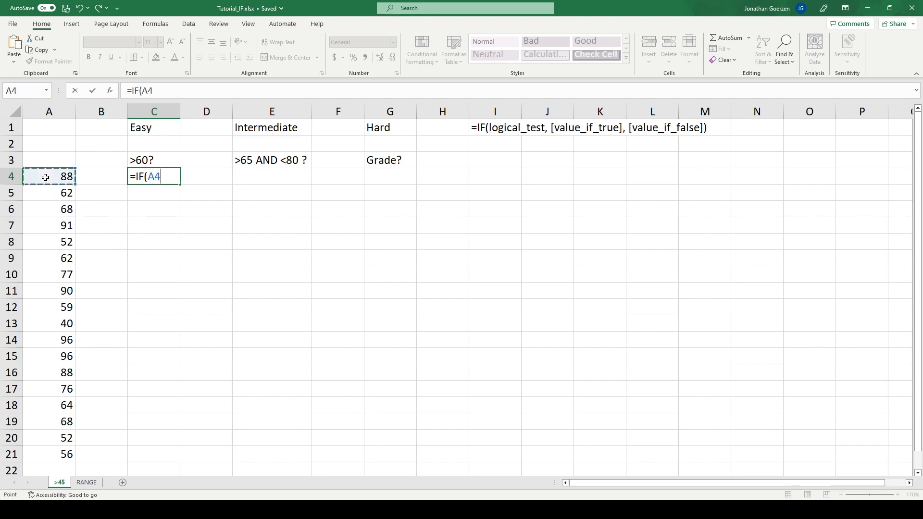
text(>69)
key(BackSpace)
text(0)
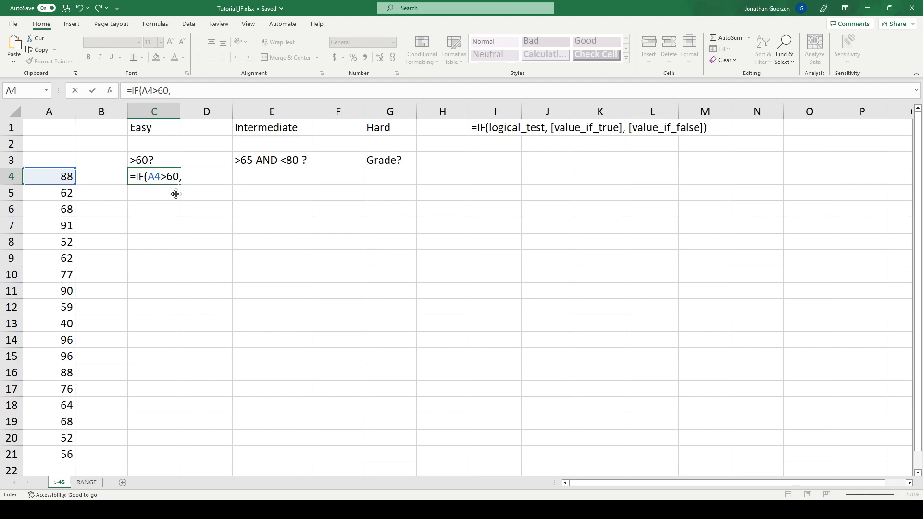
text(, TRUE, FALSE))
key(Return)
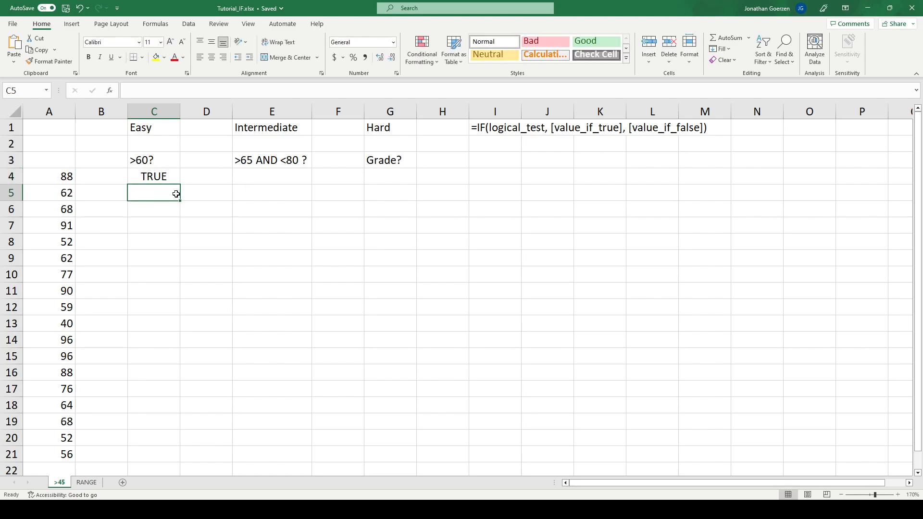
Fill the C4 formula down through C21 and compare the rows that fail the test with their scores in column A
click(152, 179)
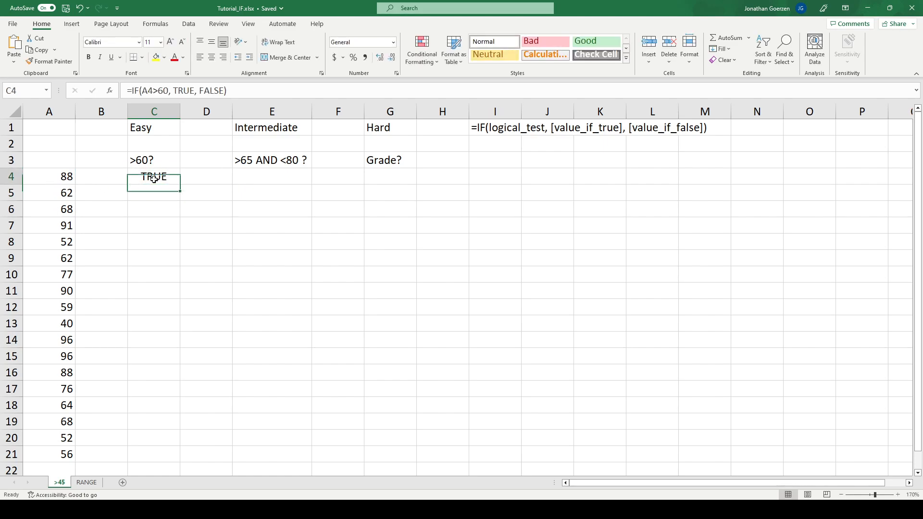
drag(181, 185, 160, 457)
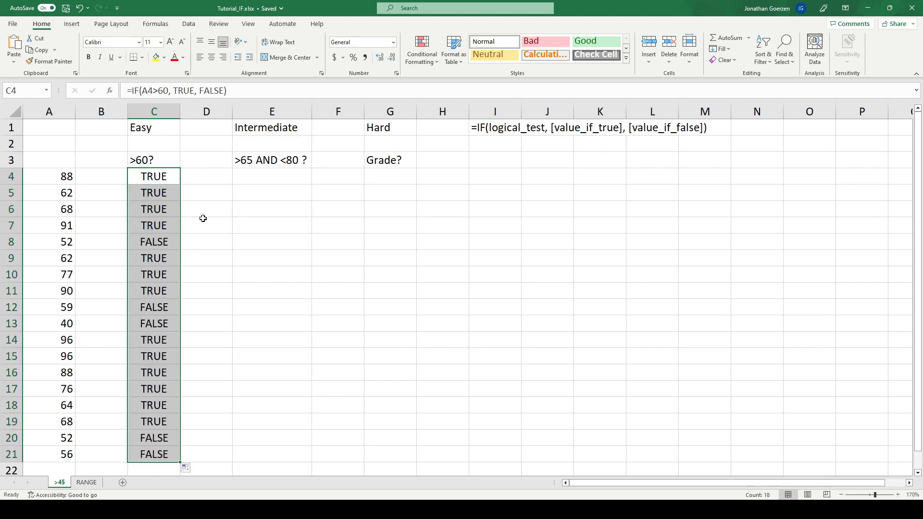
click(156, 240)
drag(156, 241, 56, 242)
drag(143, 311, 50, 299)
drag(155, 437, 71, 451)
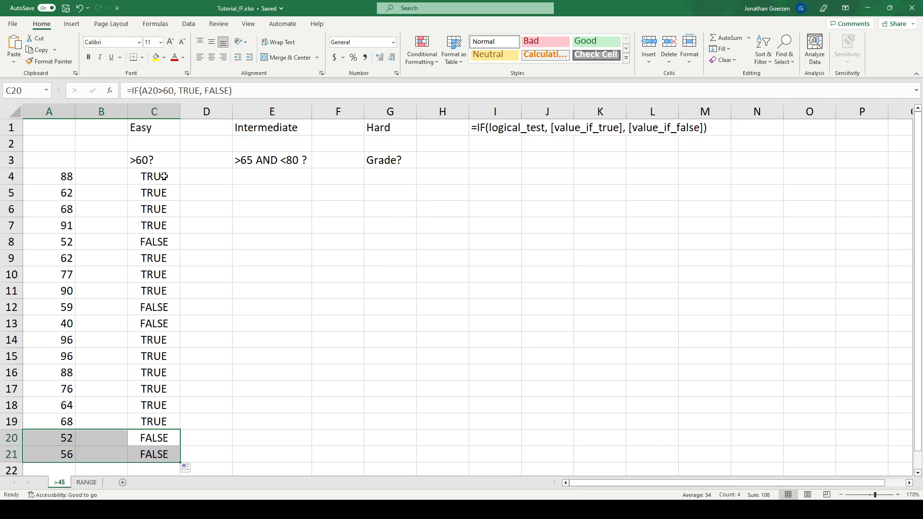
Start an IF formula in E4 whose logical test is AND(A4>65, A4<80)
click(258, 161)
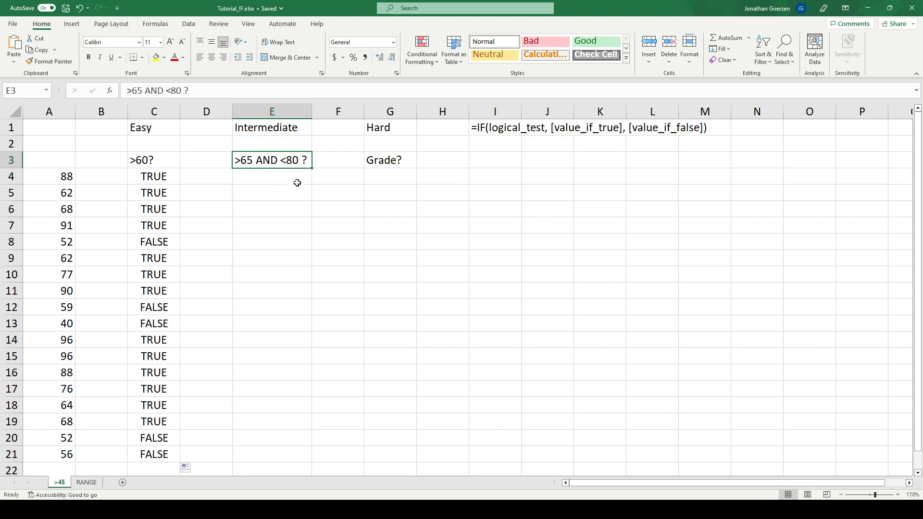
click(268, 175)
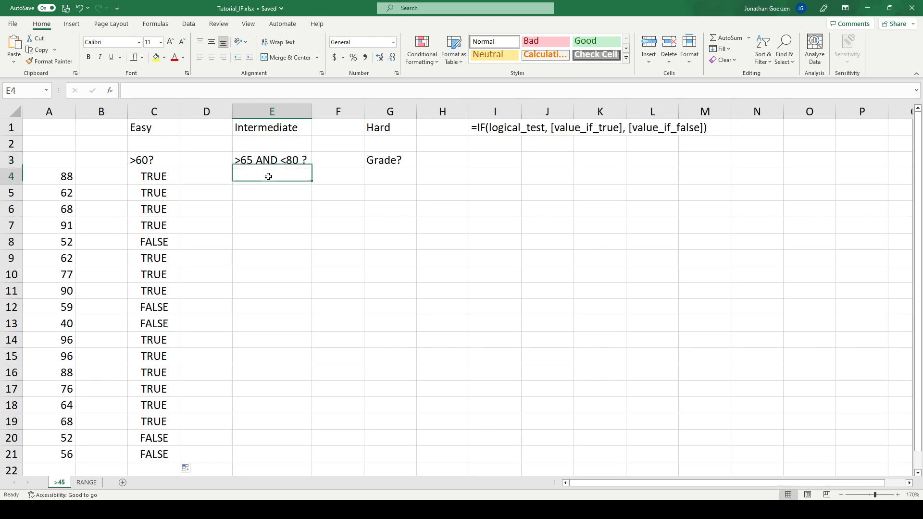
text(=)
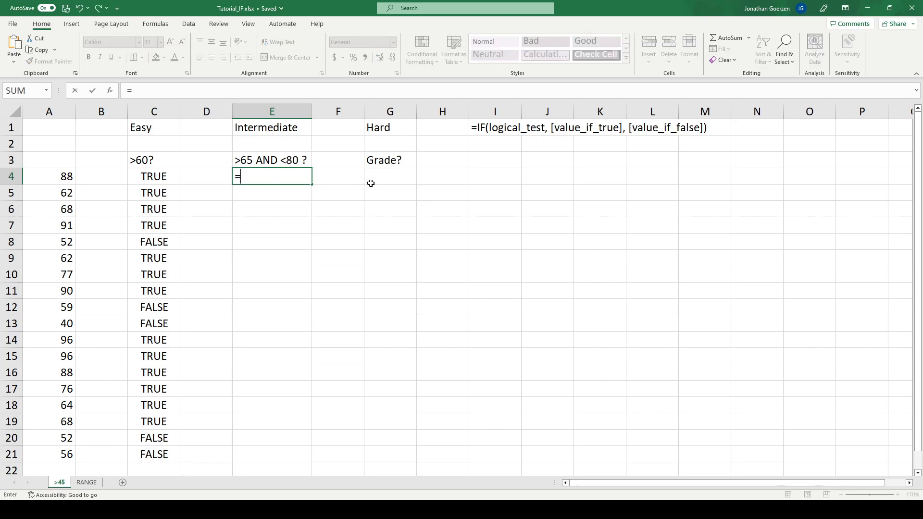
text(IF(AND)
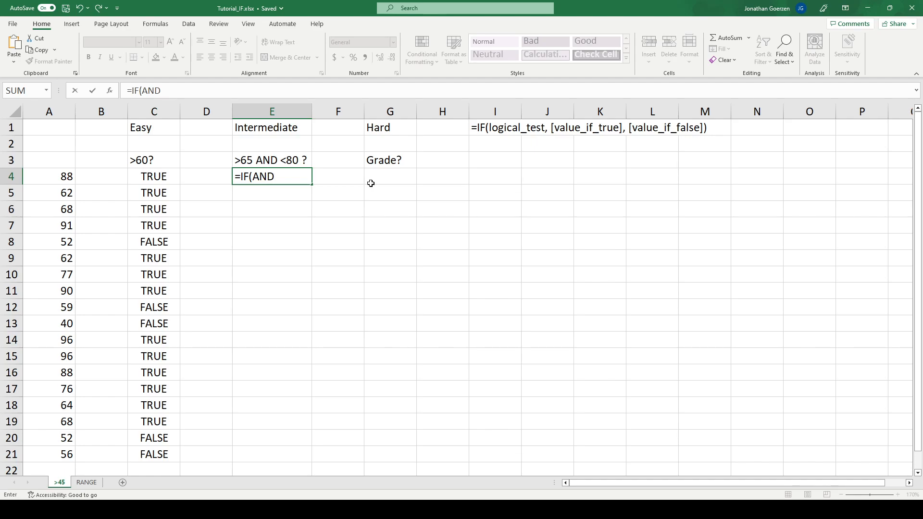
text(()
click(61, 176)
text(>65)
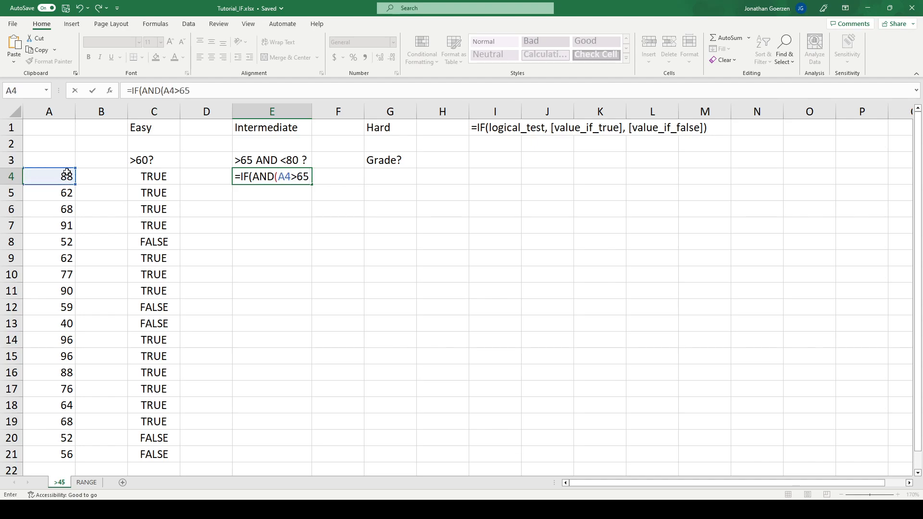
text(,)
click(60, 178)
text(<)
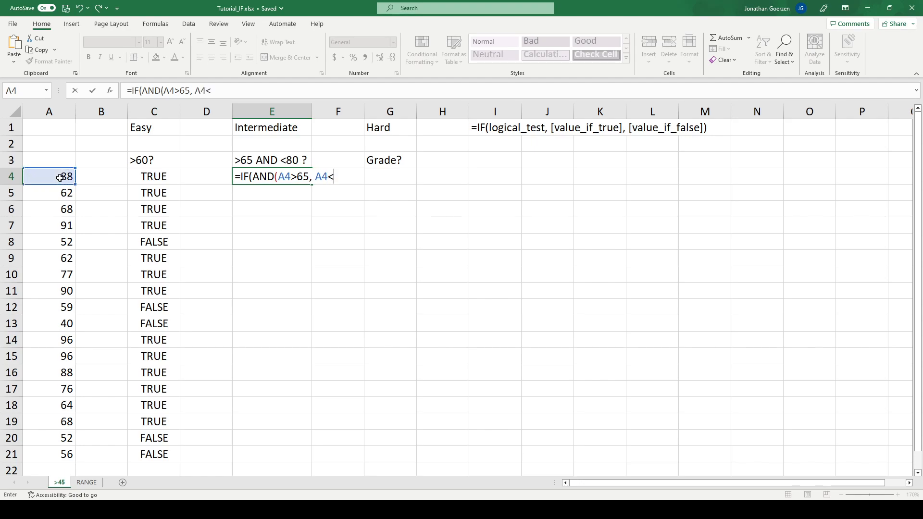
text(80))
Complete the E4 formula with TRUE as the value if true and FALSE as the value if false
text(, TRUE, FALS)
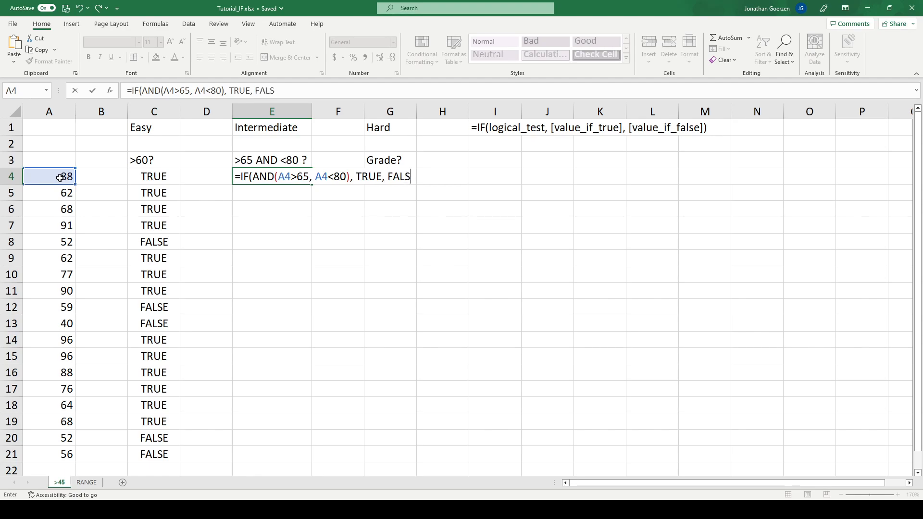
text(E))
key(Return)
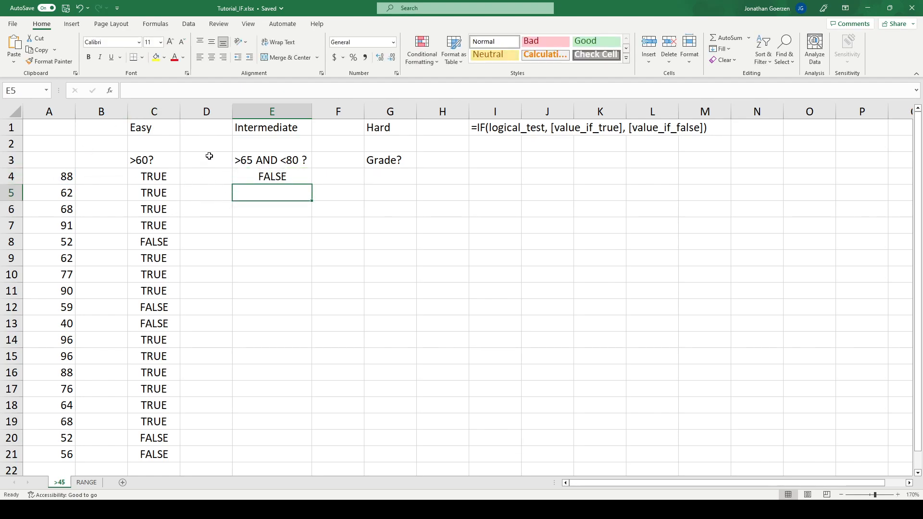
Fill the E4 formula down through E21 and check rows 10 and 17 against their scores in column A
click(65, 177)
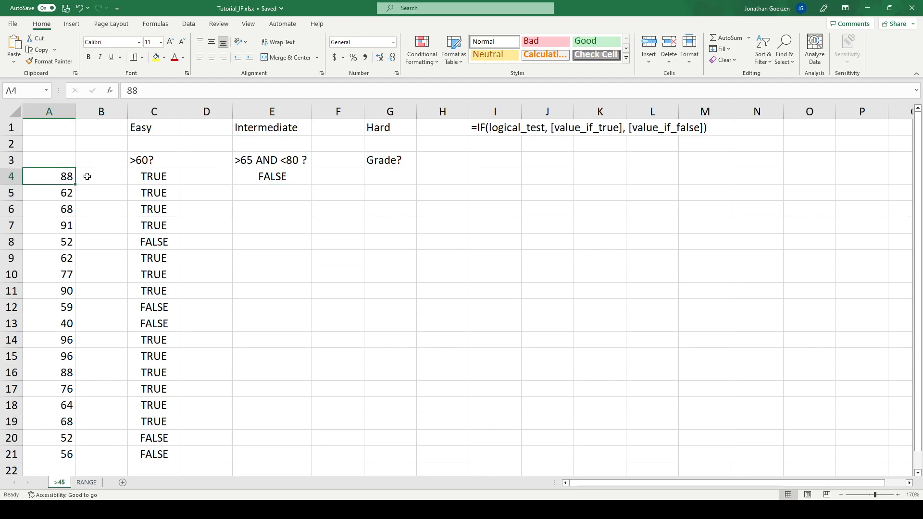
click(263, 178)
drag(309, 185, 279, 466)
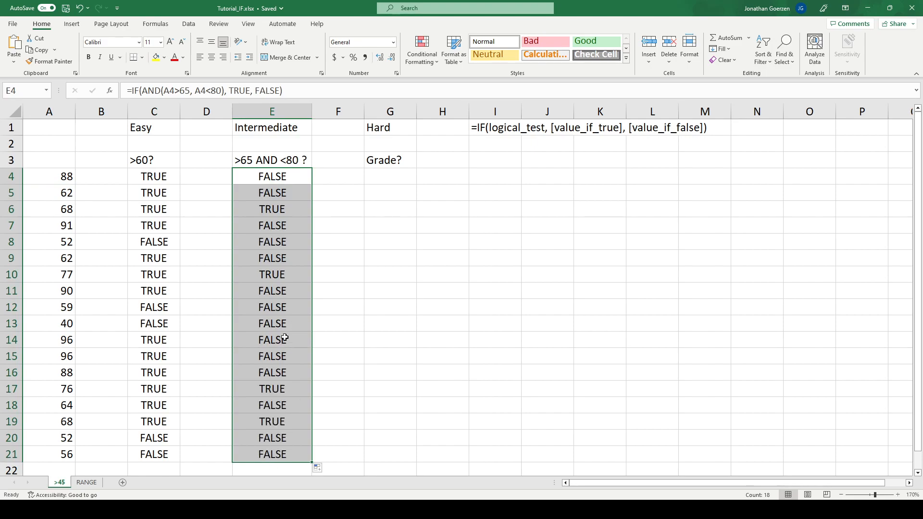
click(280, 272)
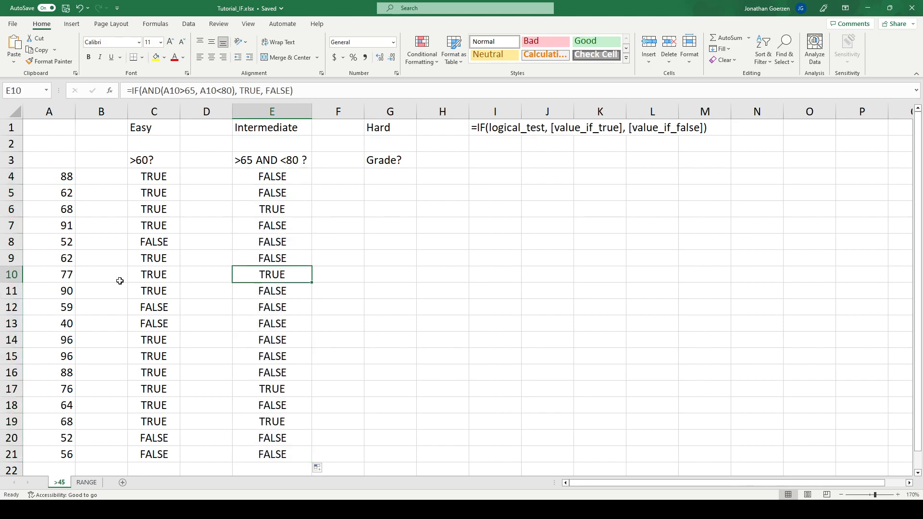
click(63, 277)
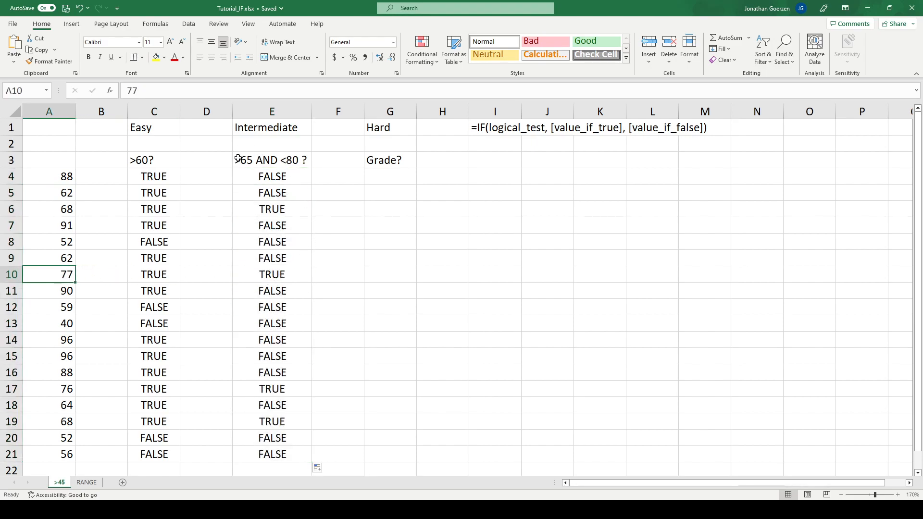
click(59, 394)
click(275, 390)
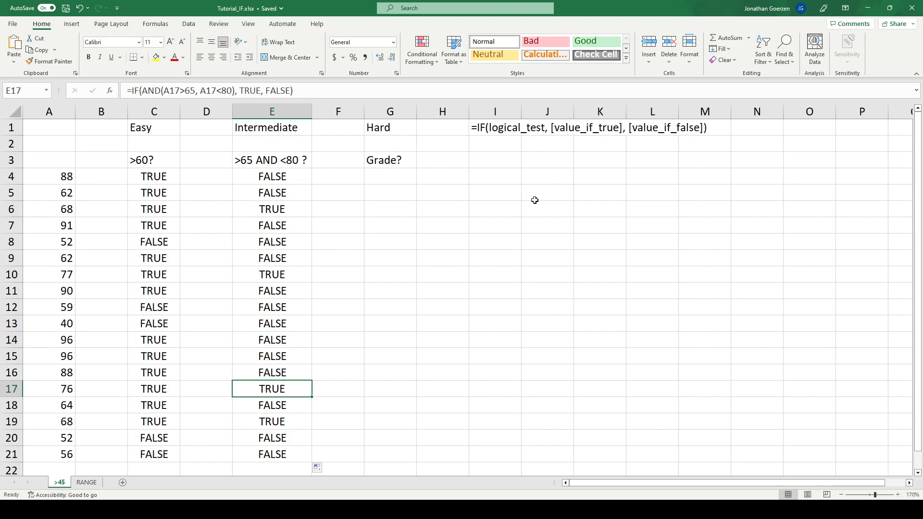
Enter the formula =IF(A4>90, "A", FALSE) in cell G4 under the Grade? heading
click(383, 172)
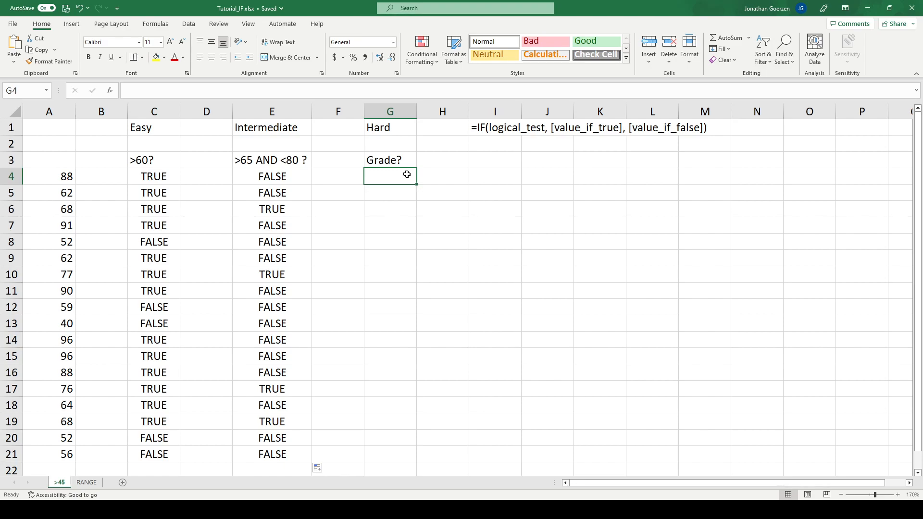
text(=IF()
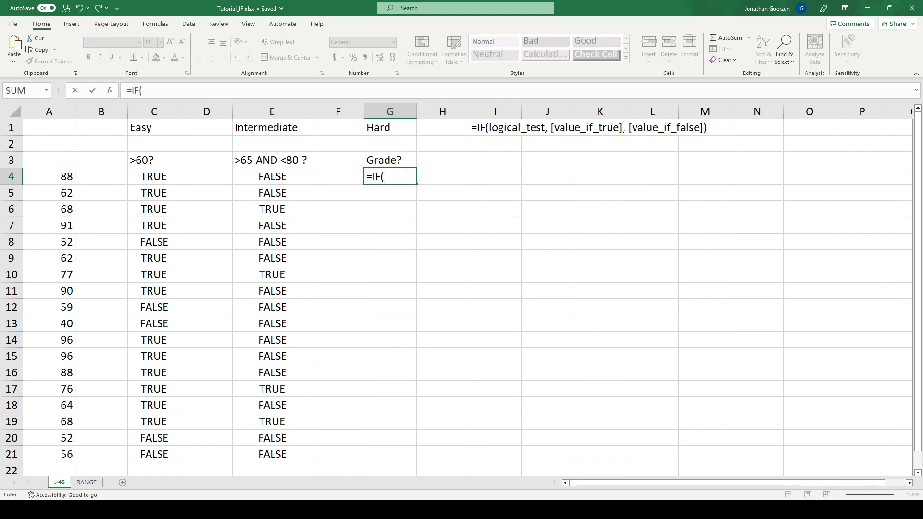
click(63, 178)
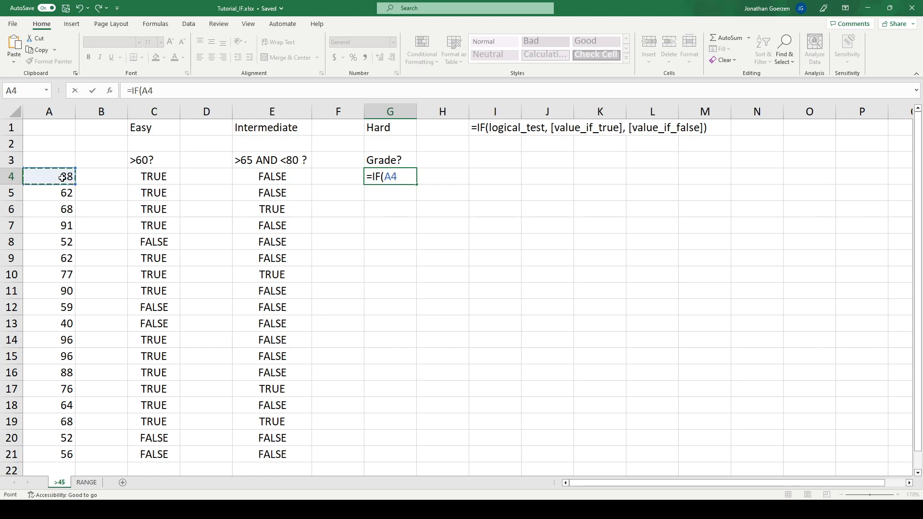
text(>90, "A")
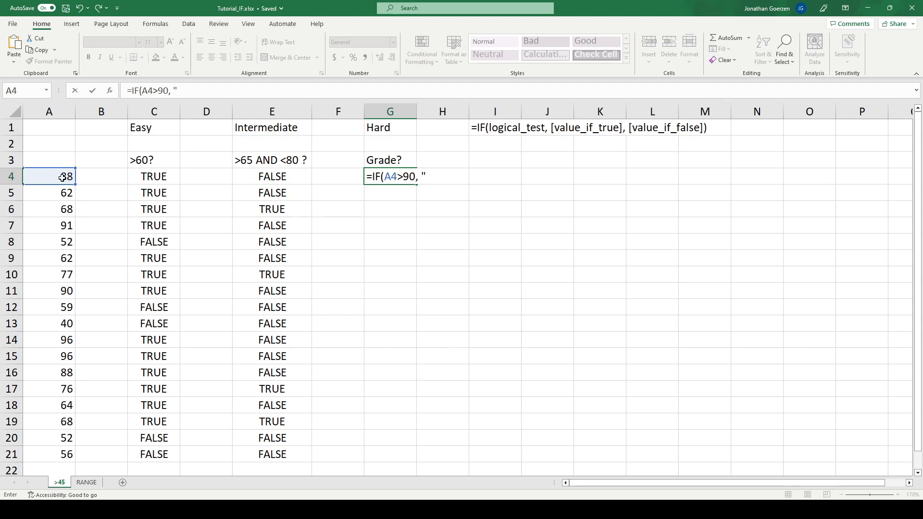
text(, FALSE))
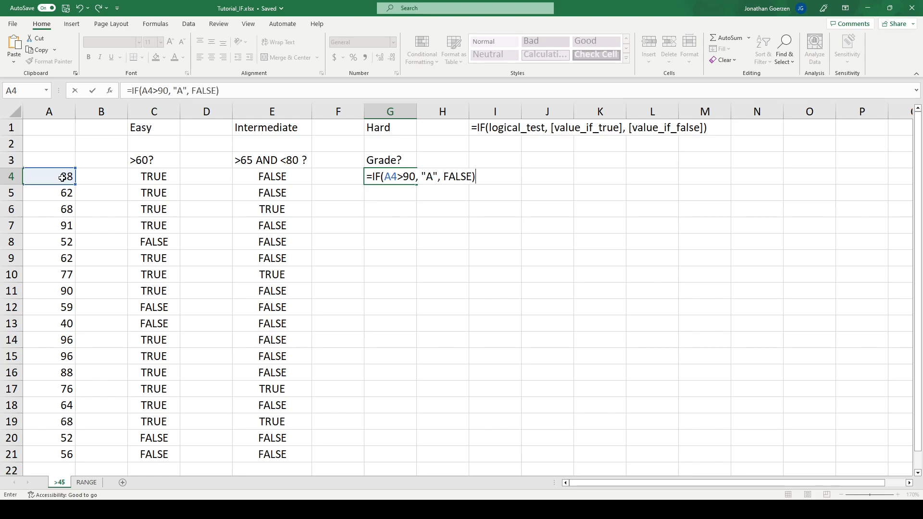
key(Return)
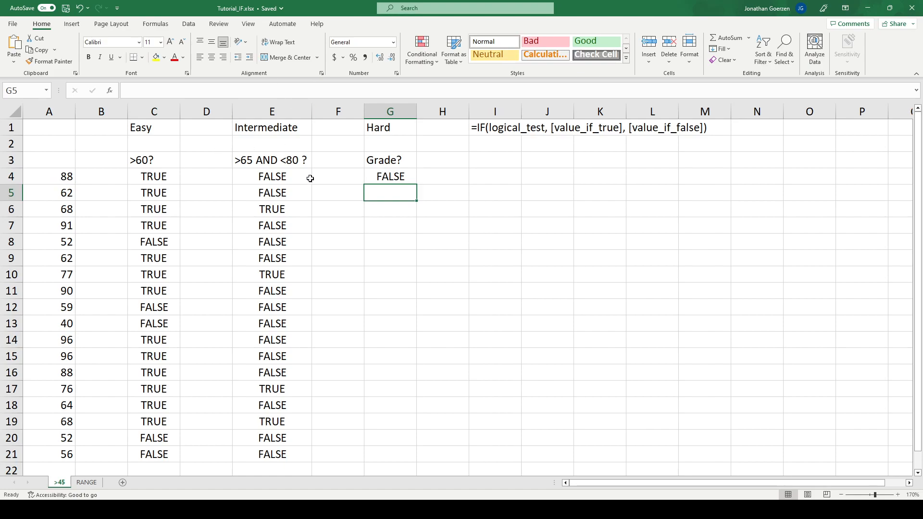
Fill the G4 formula down through G21 and inspect the cells that receive an A grade
click(386, 177)
drag(419, 184, 396, 459)
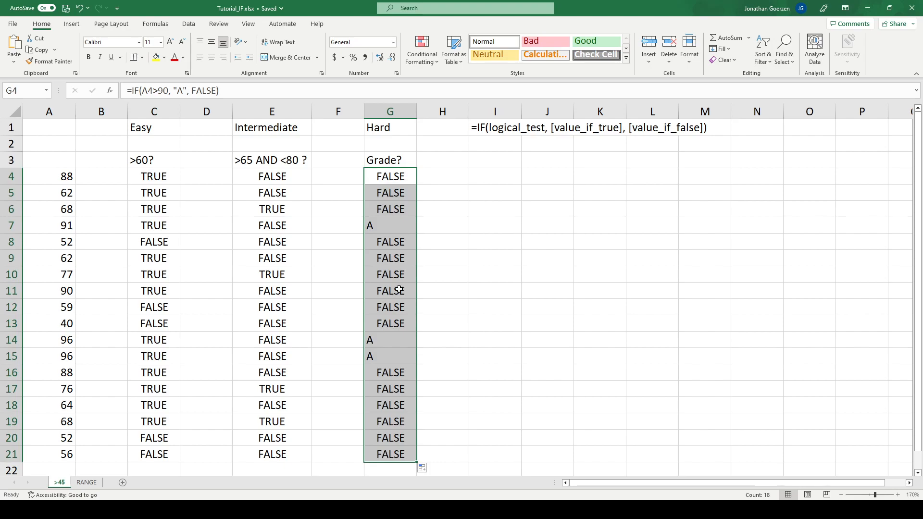
click(377, 228)
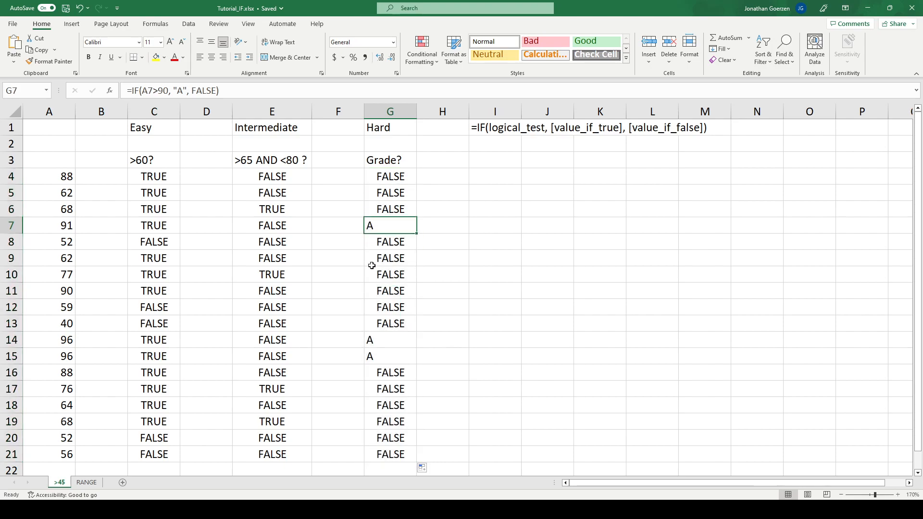
click(375, 344)
click(381, 356)
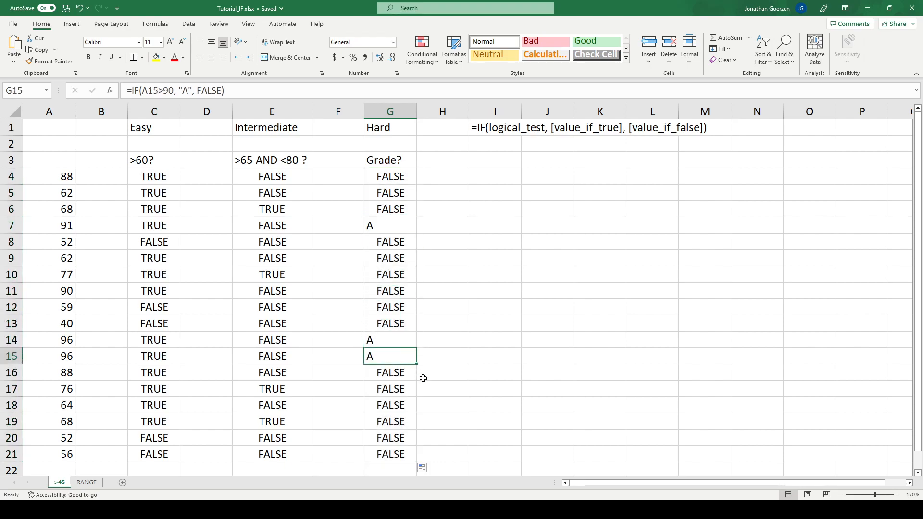
Replace the FALSE argument of the G4 formula with a nested IF that tests A4>80
click(388, 176)
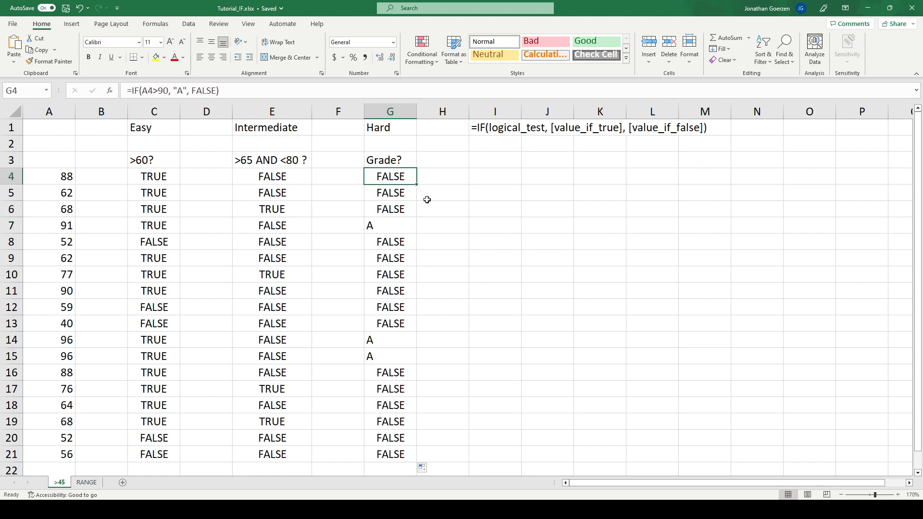
double_click(203, 90)
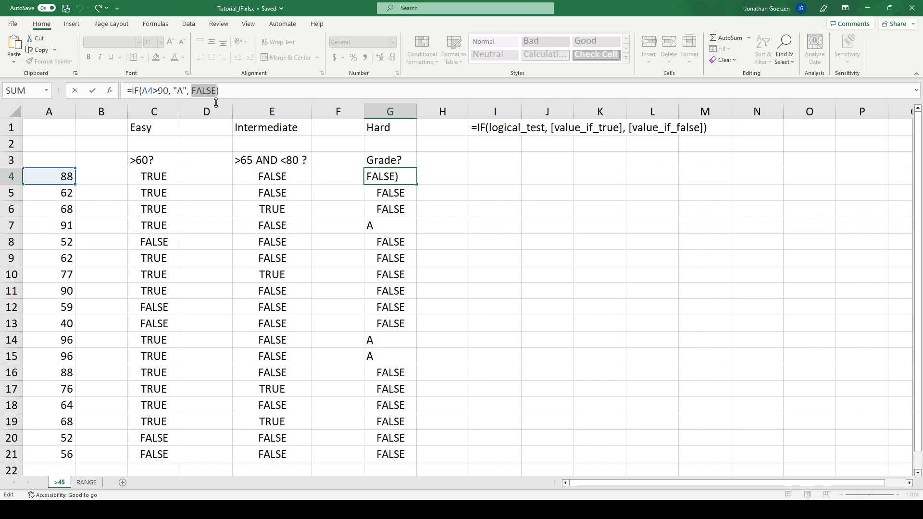
text(IF()
click(44, 172)
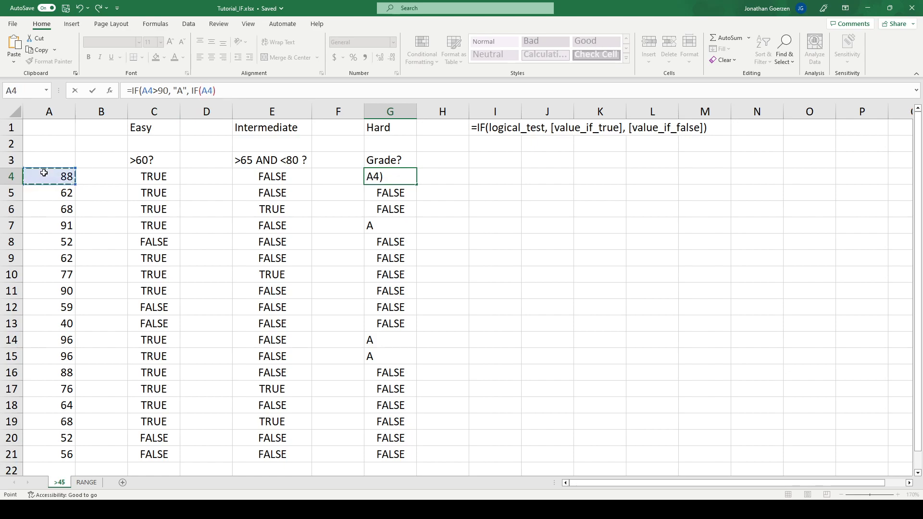
text(>)
text(80)
text(, )
text("B")
text(, )
text(FALS)
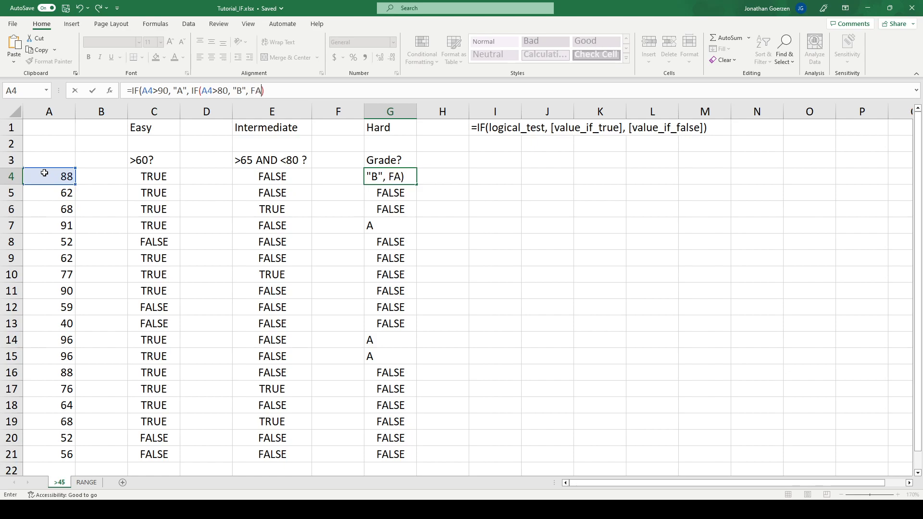
text(E))
Complete the nested IF in G4 with "B" if true and FALSE if false, and fill the formula down through G21
key(Return)
click(400, 176)
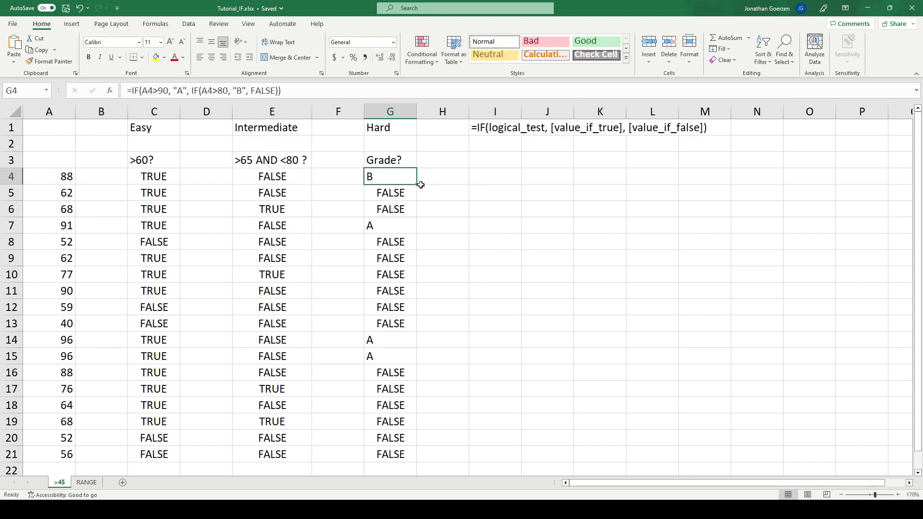
drag(420, 184, 396, 458)
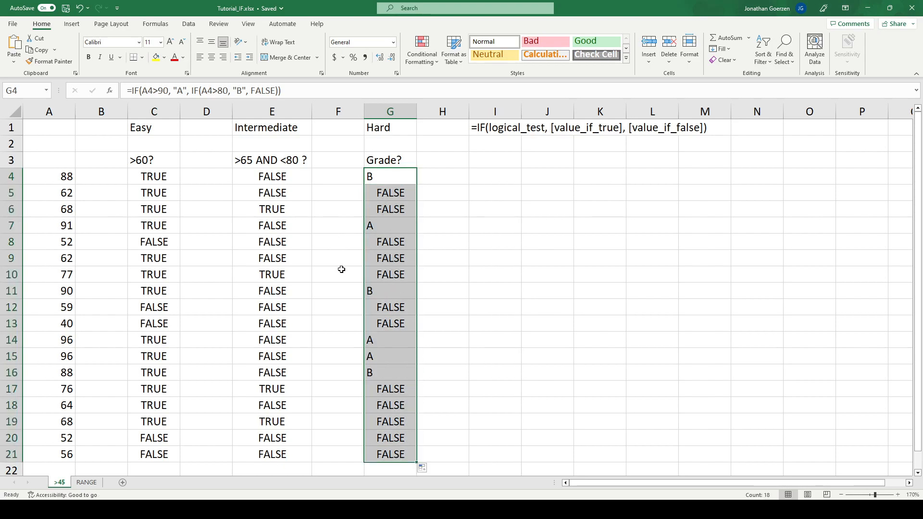
Replace the FALSE argument in the G4 formula with a third nested test, IF(A4>70, "C", FALSE)
click(388, 182)
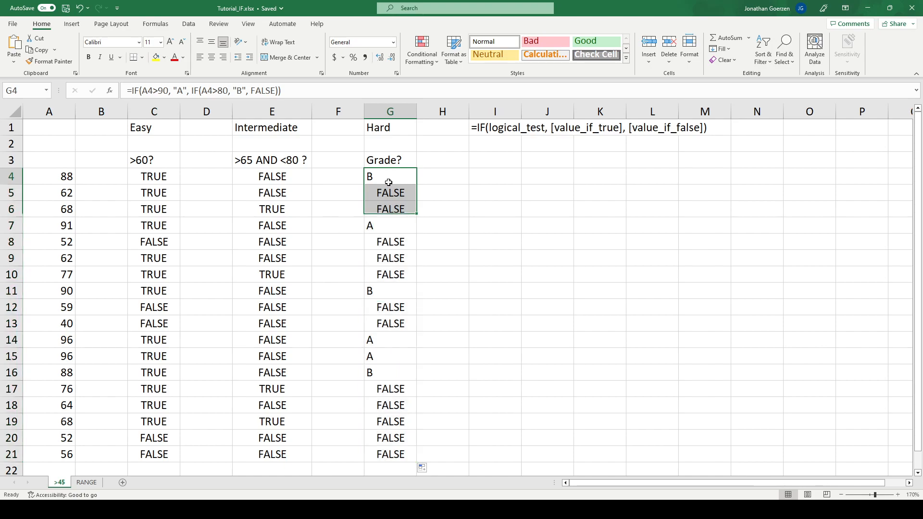
double_click(265, 90)
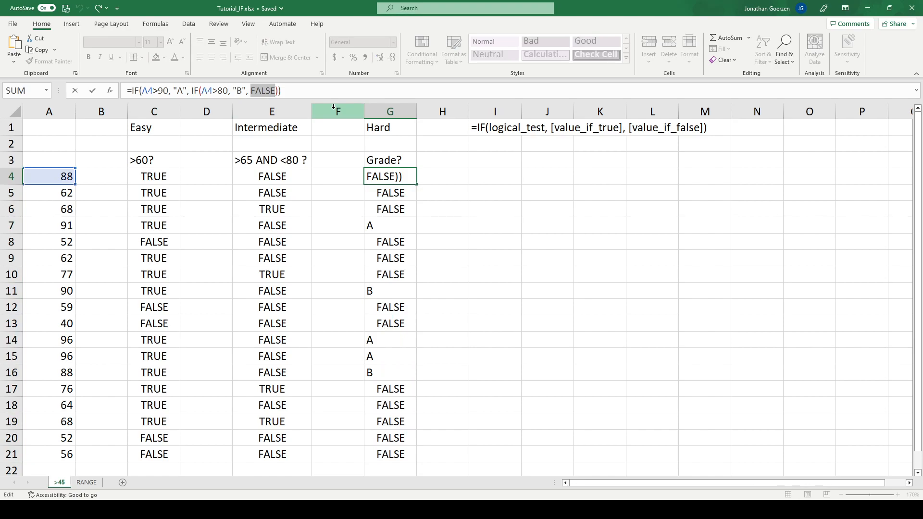
text(IF()
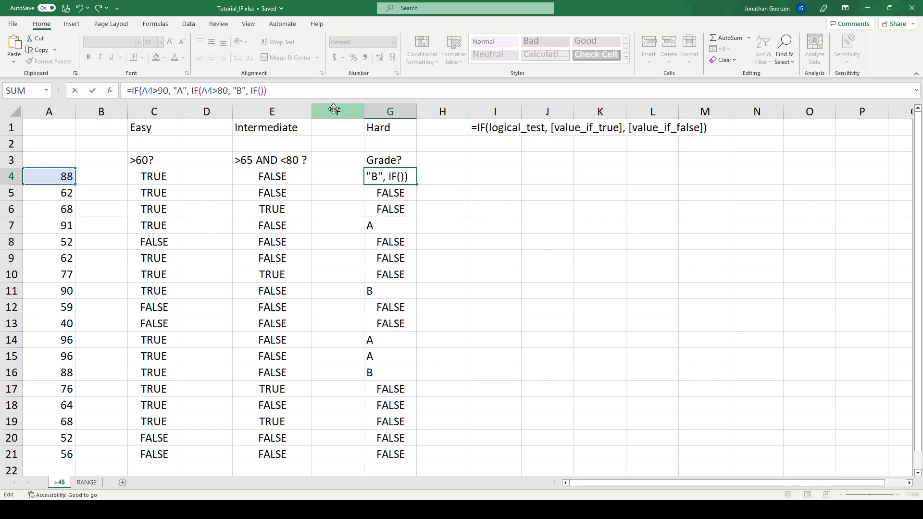
click(56, 177)
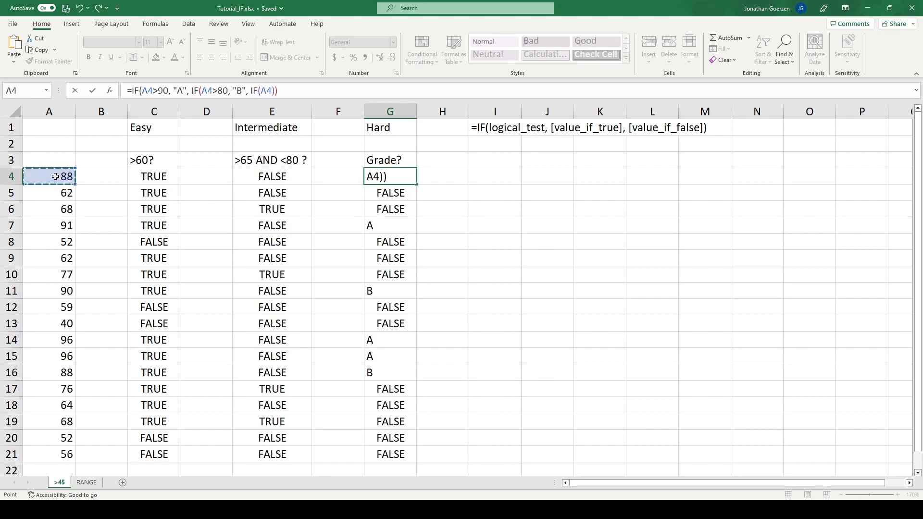
text(>70, "C")
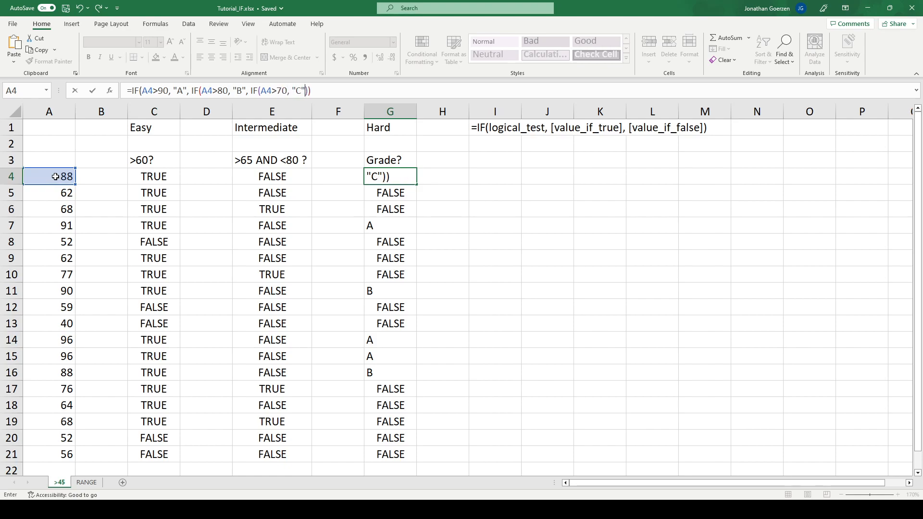
text(, FALSE)
key(Return)
Fill the three-level G4 grade formula down through G21
key(Up)
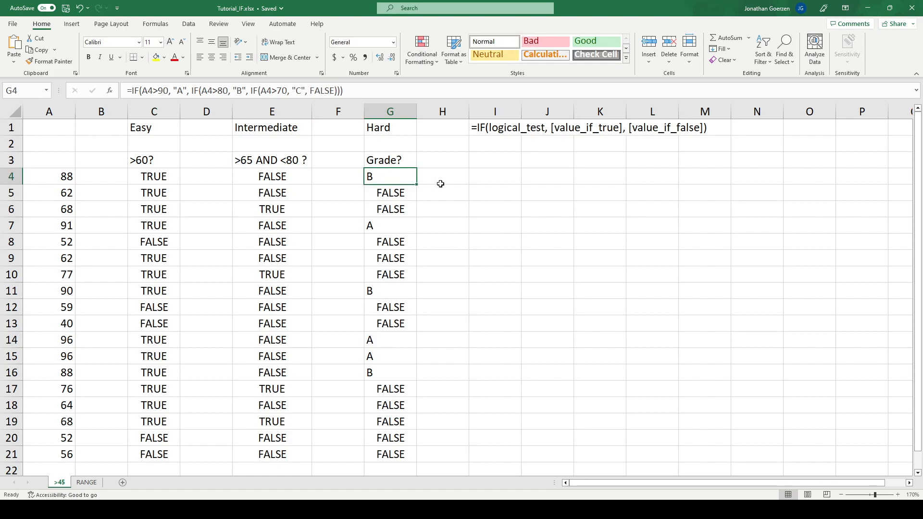
drag(419, 182, 389, 431)
scroll(390, 288, up, 1)
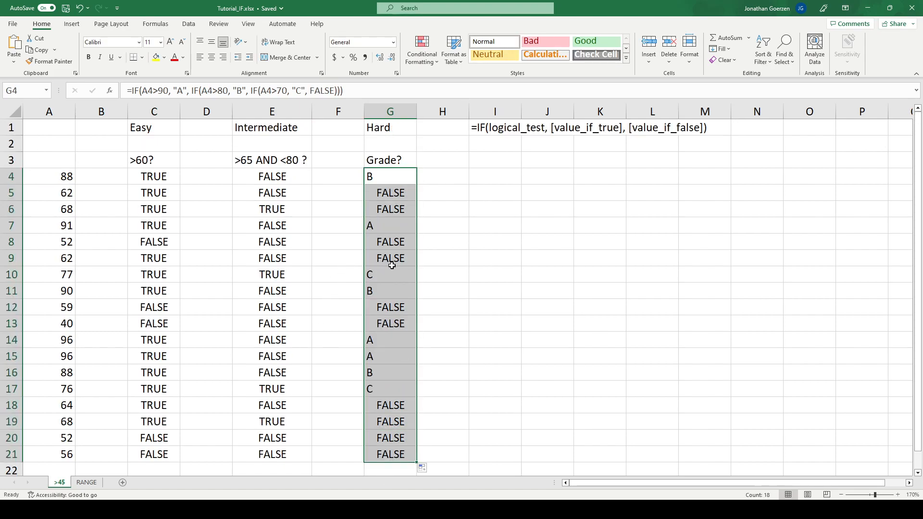
Clear the FALSE argument from the innermost IF in G4 and change its threshold for a C to 60
double_click(331, 90)
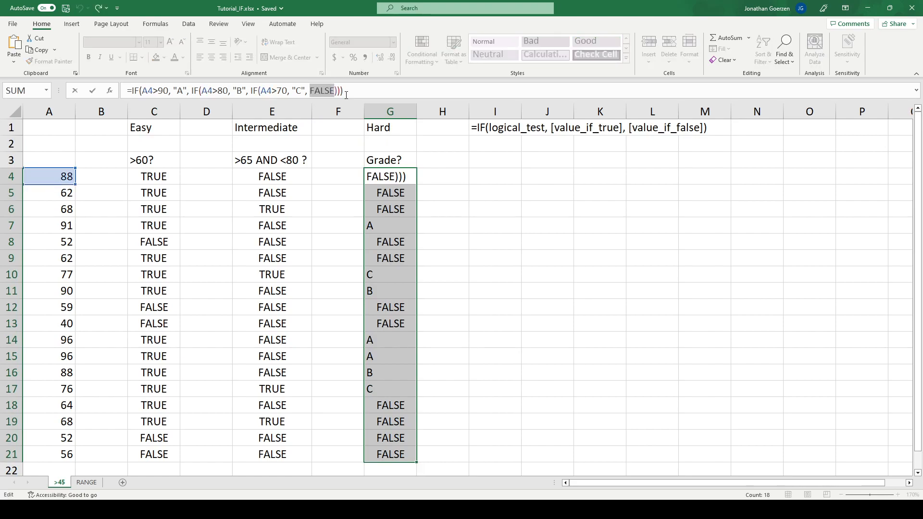
text("FAI)
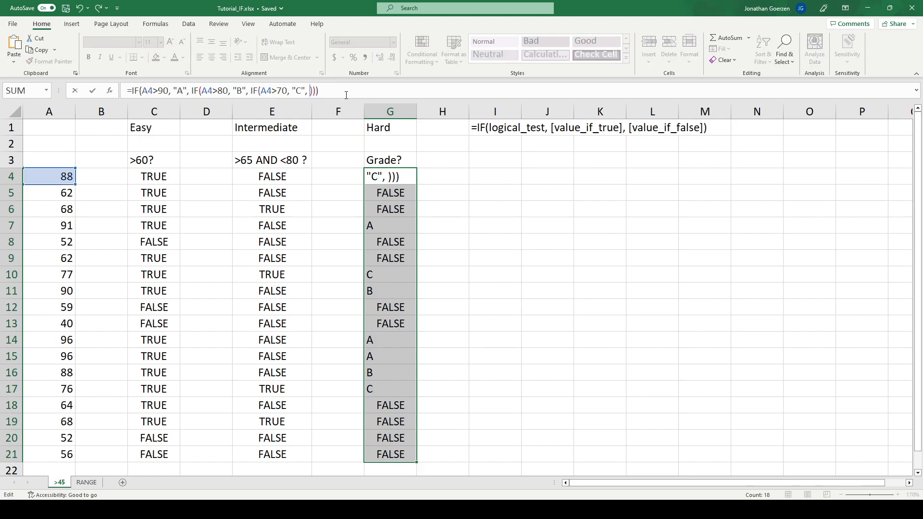
text(L)
key(BackSpace)
key(BackSpace)
key(BackSpace)
key(BackSpace)
key(BackSpace)
key(Left)
key(Left)
key(BackSpace)
key(BackSpace)
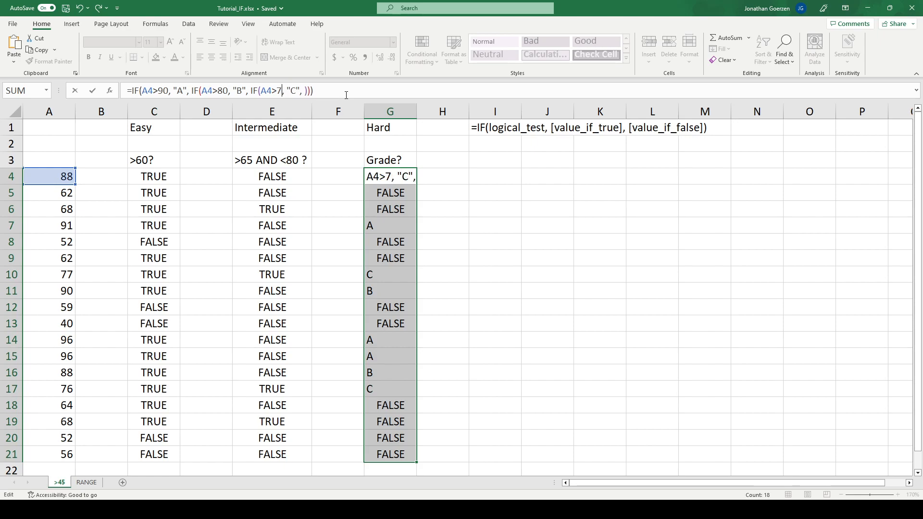
text(60)
Enter "FAIL" as the innermost value if false in G4 and fill the formula down through G21
key(Right)
key(Right)
key(Right)
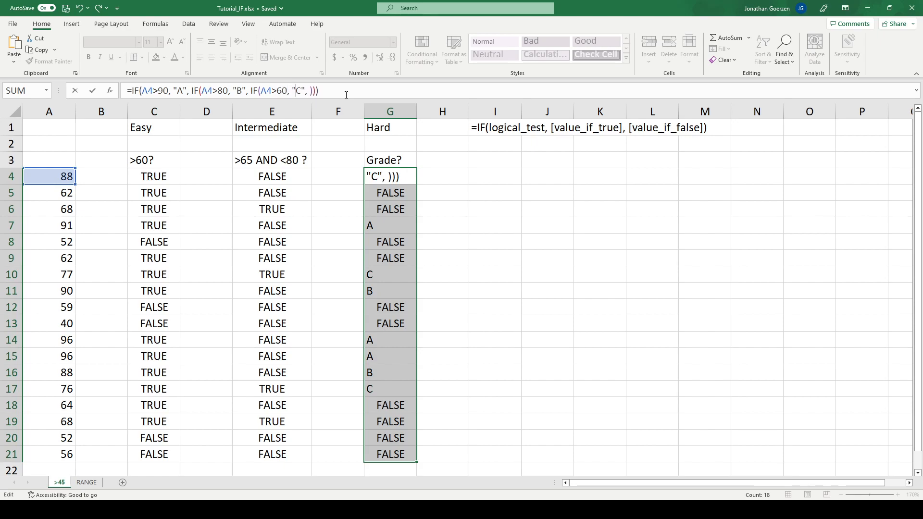
text("FAIL")
key(Return)
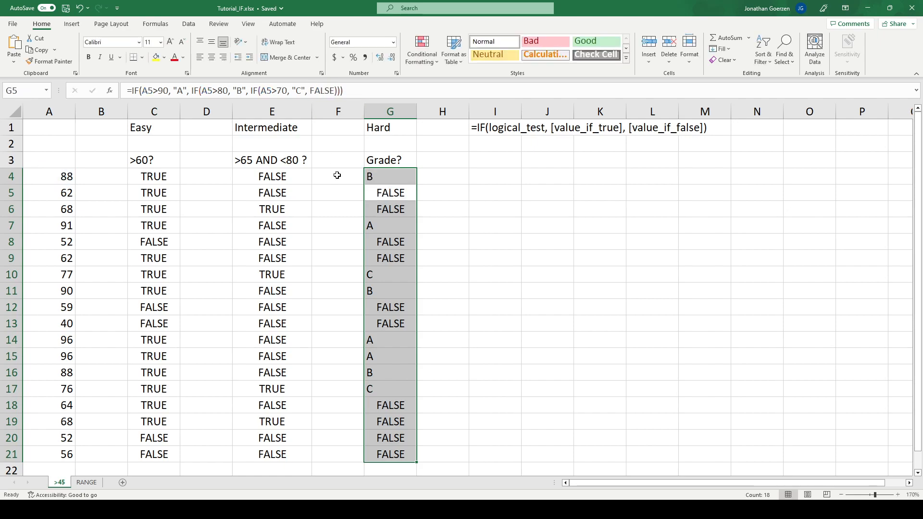
click(403, 177)
drag(416, 184, 414, 456)
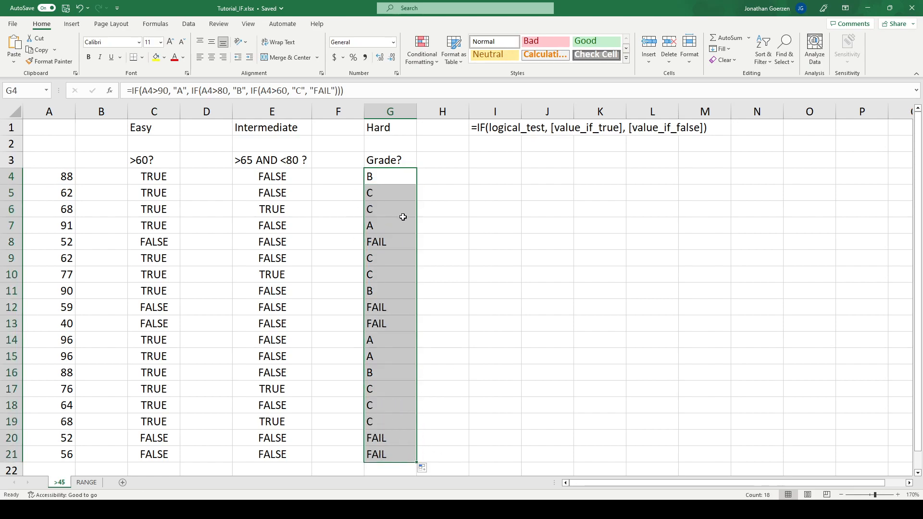